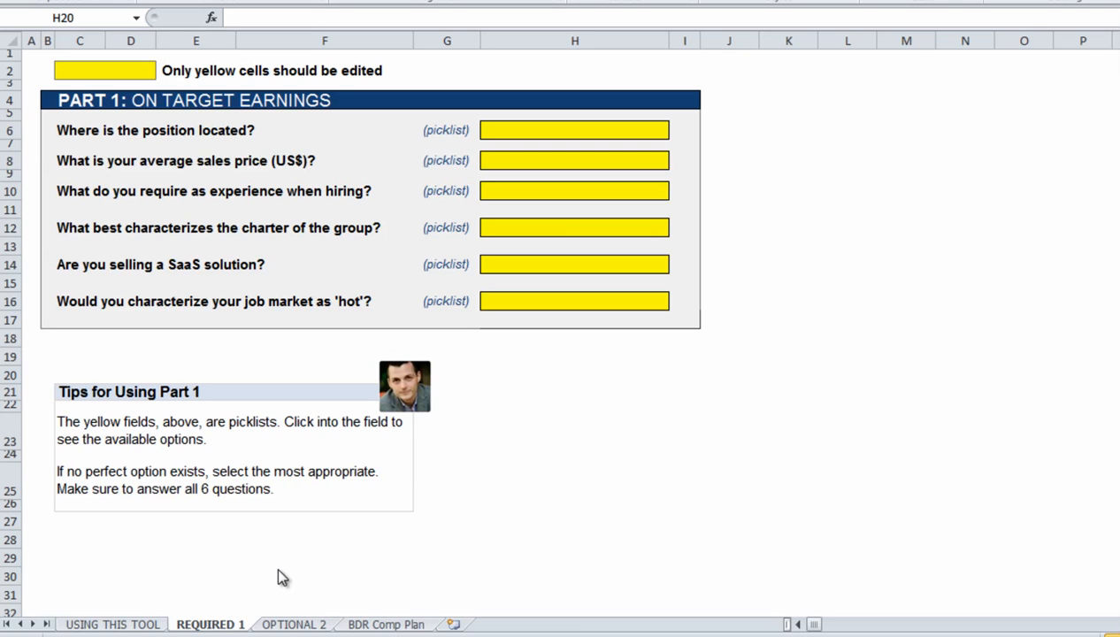
Answer the position location question with Northeast and the average sales price question with $25-49K.
left_click(629, 131)
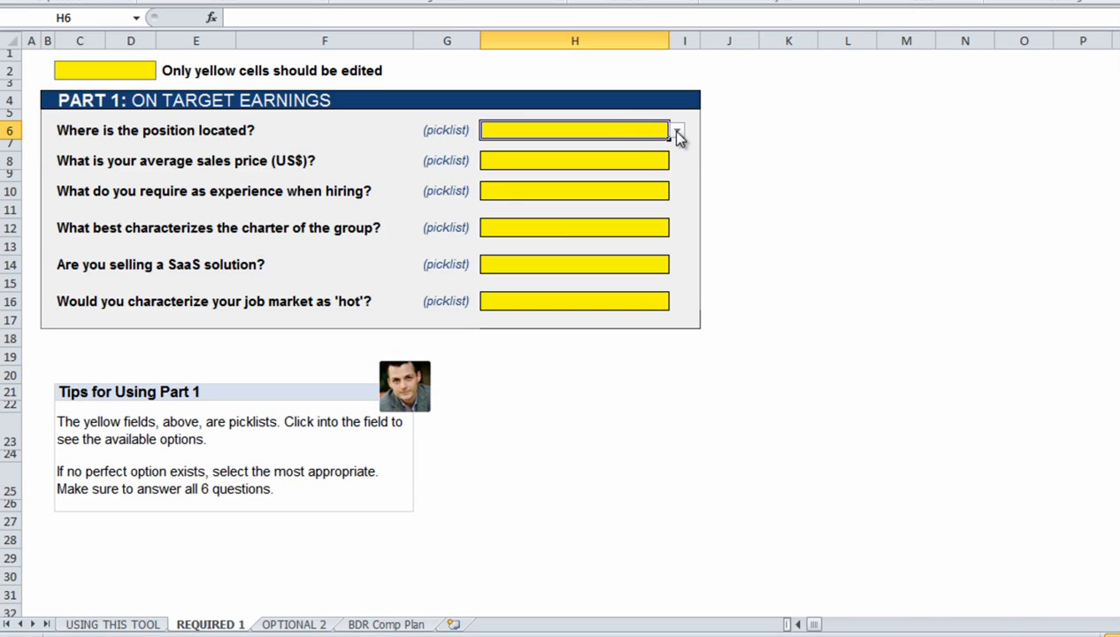
left_click(676, 133)
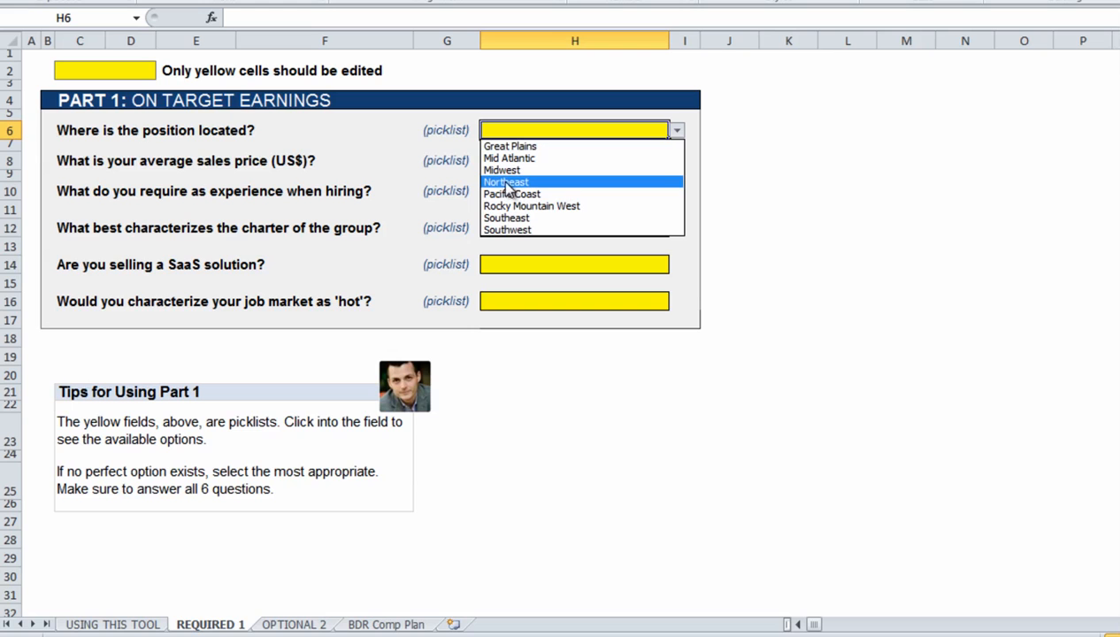
left_click(506, 183)
left_click(663, 165)
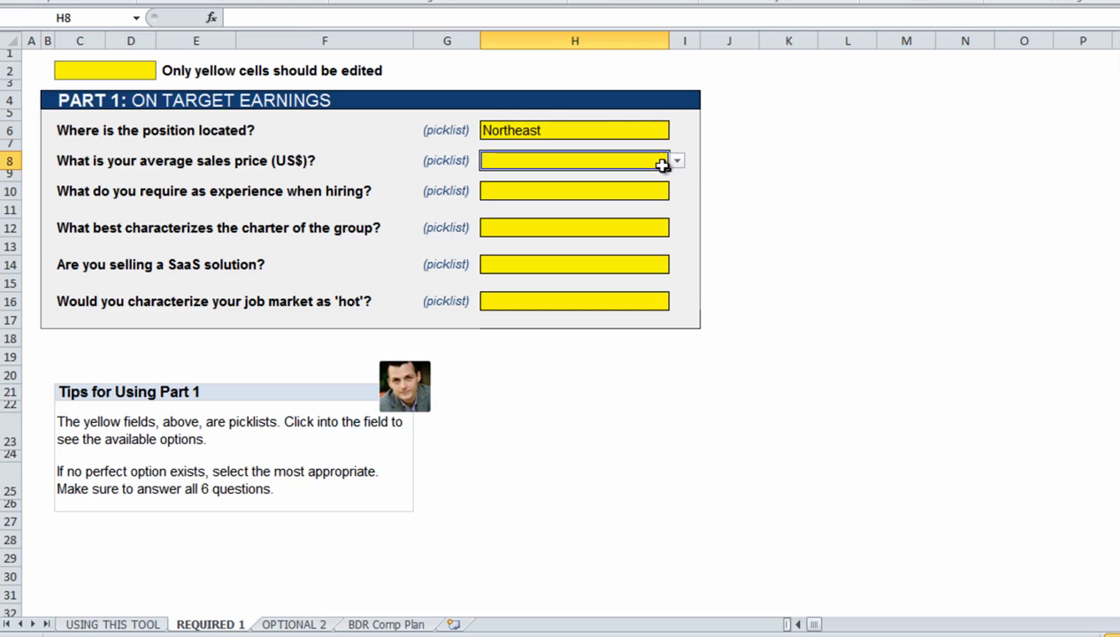
left_click(679, 166)
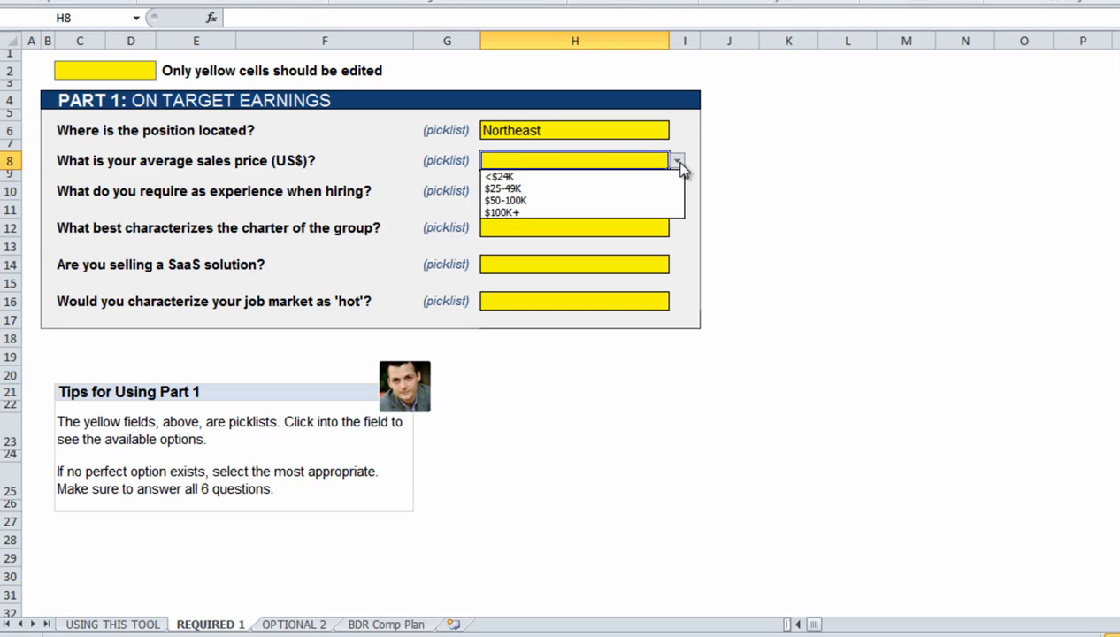
left_click(520, 188)
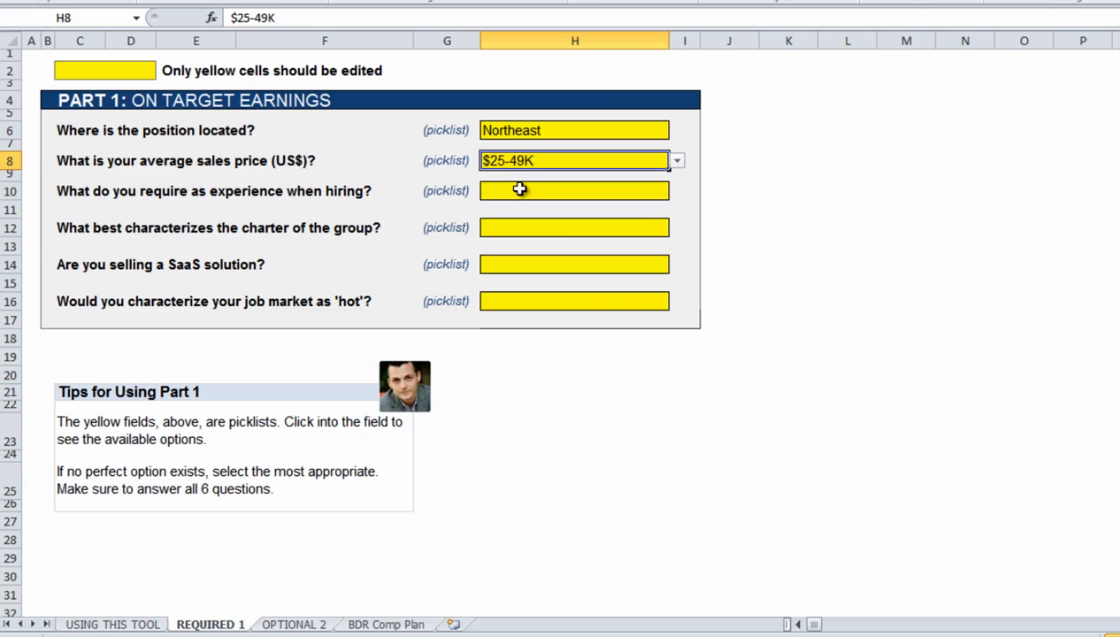
Set the required hiring experience to < 1 year and the group's charter to Appointment setting.
left_click(657, 188)
left_click(677, 191)
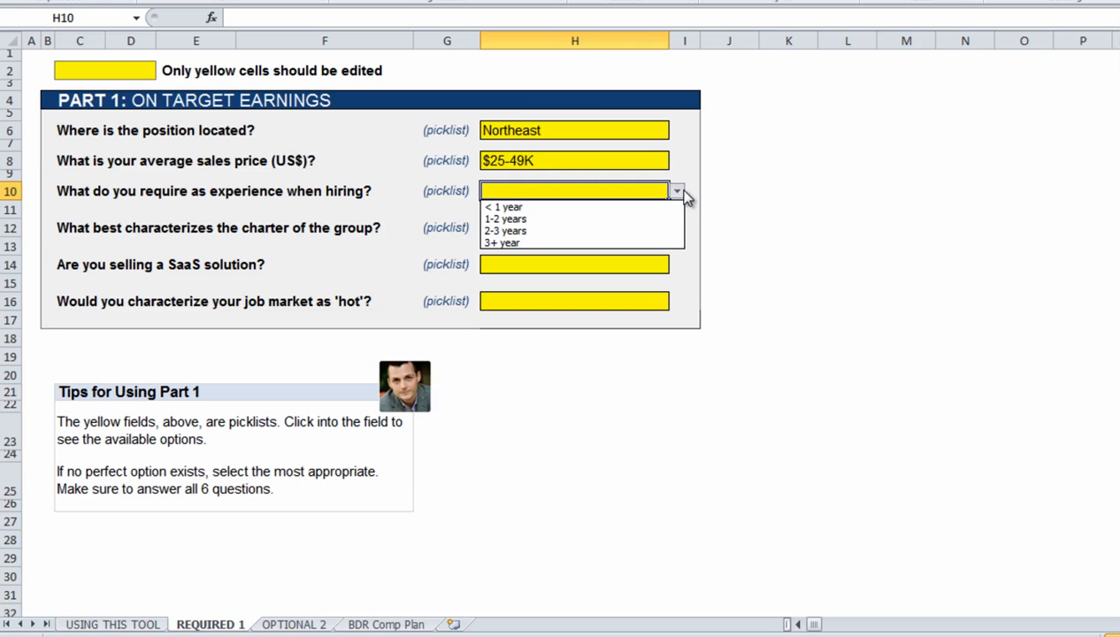
left_click(608, 207)
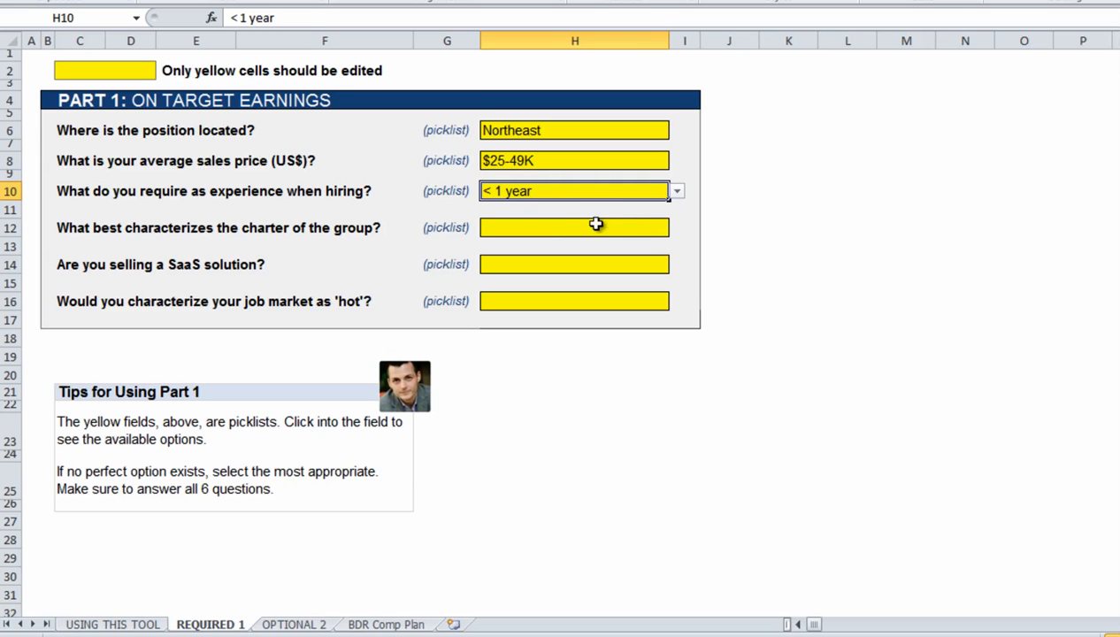
left_click(663, 228)
left_click(678, 230)
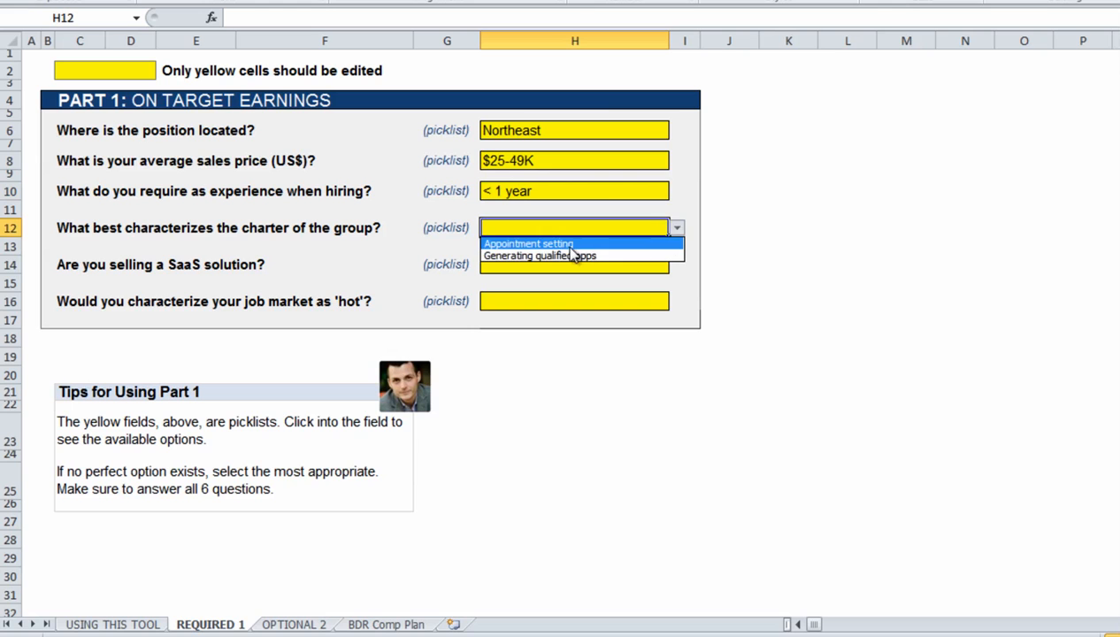
left_click(561, 247)
Answer No for selling a SaaS solution and Yes for the job market being 'hot'.
left_click(571, 264)
left_click(677, 265)
left_click(547, 292)
left_click(534, 301)
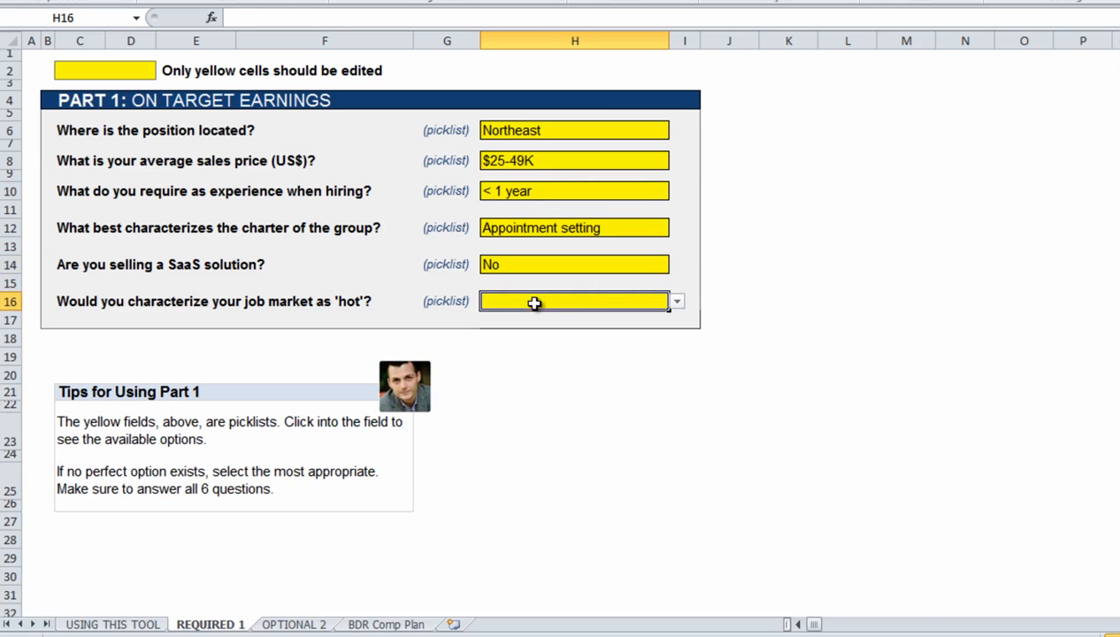
left_click(676, 303)
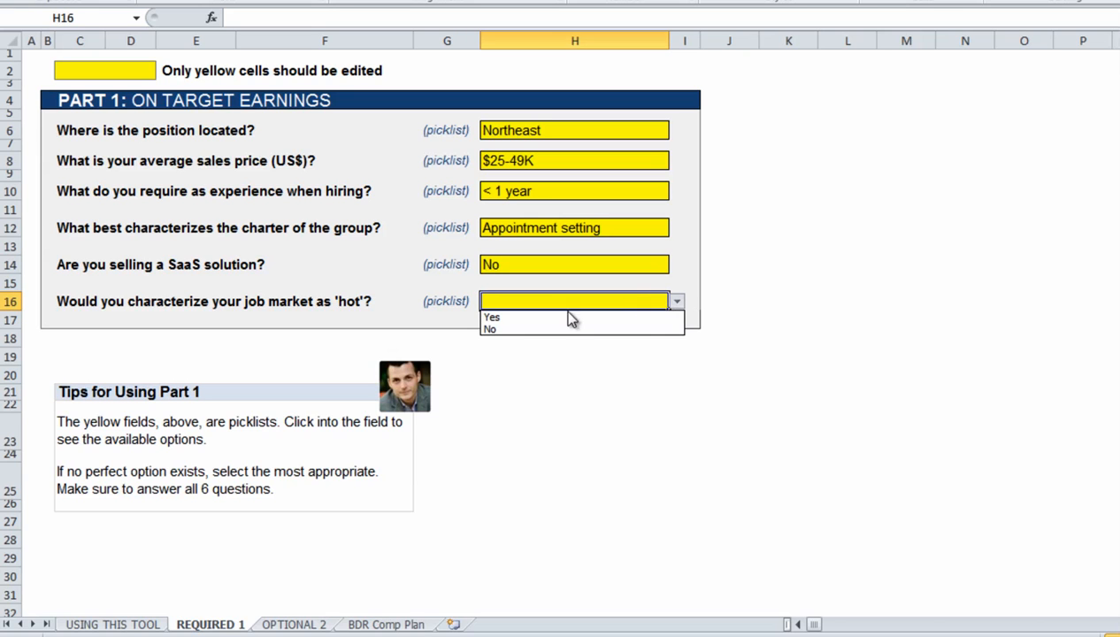
left_click(495, 320)
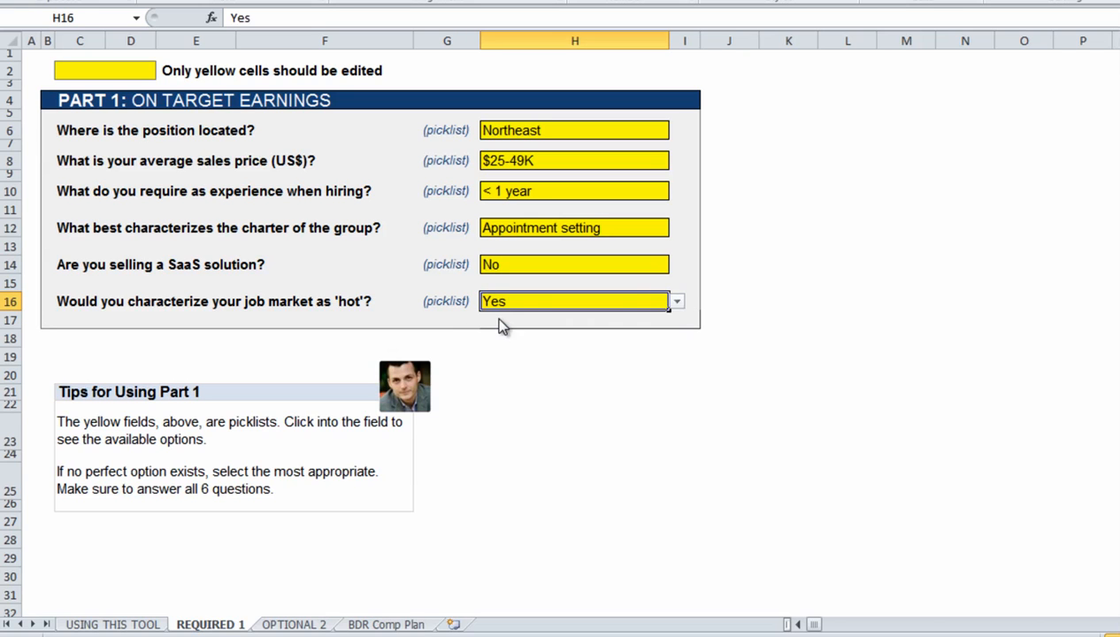
Review the On Target Earnings figures for OTE, base salary and variable pay on the BDR Comp Plan sheet.
left_click(389, 624)
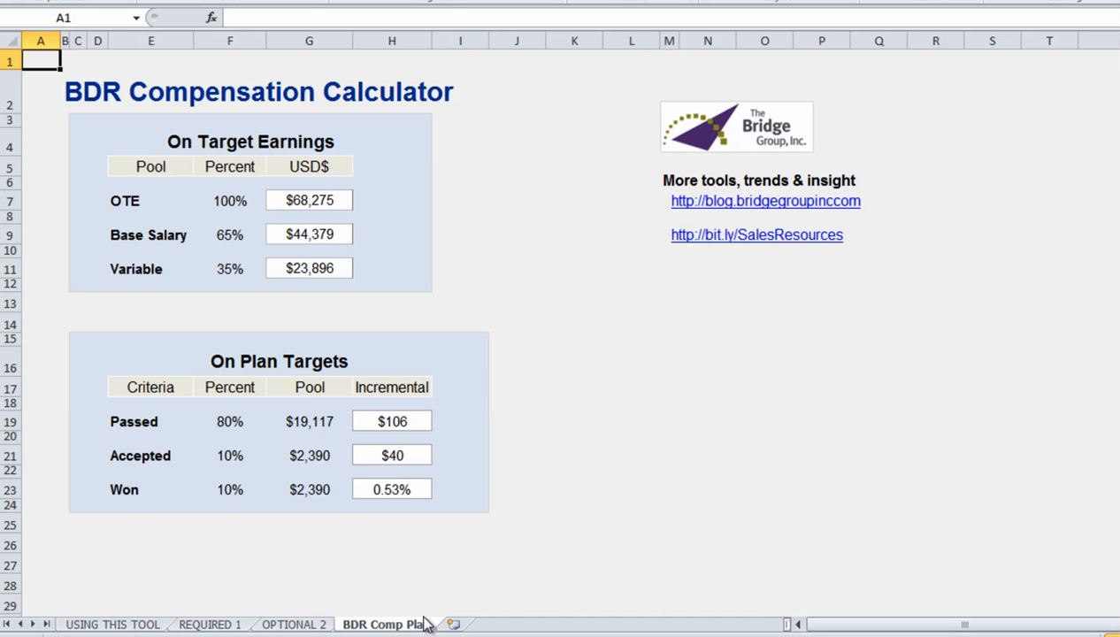
left_click(124, 200)
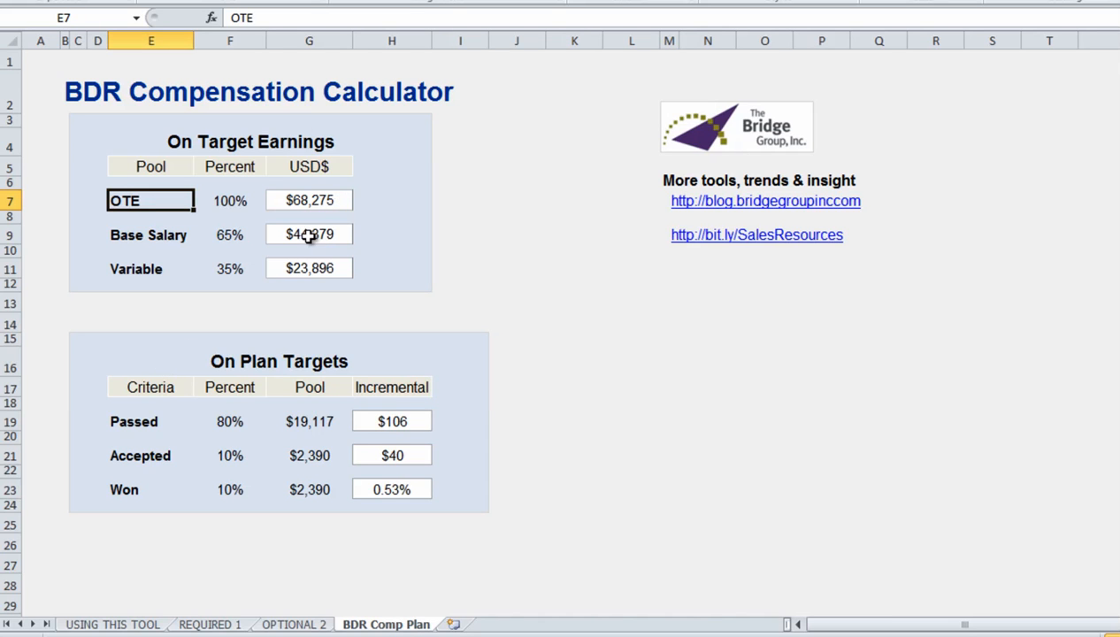
left_click(112, 276)
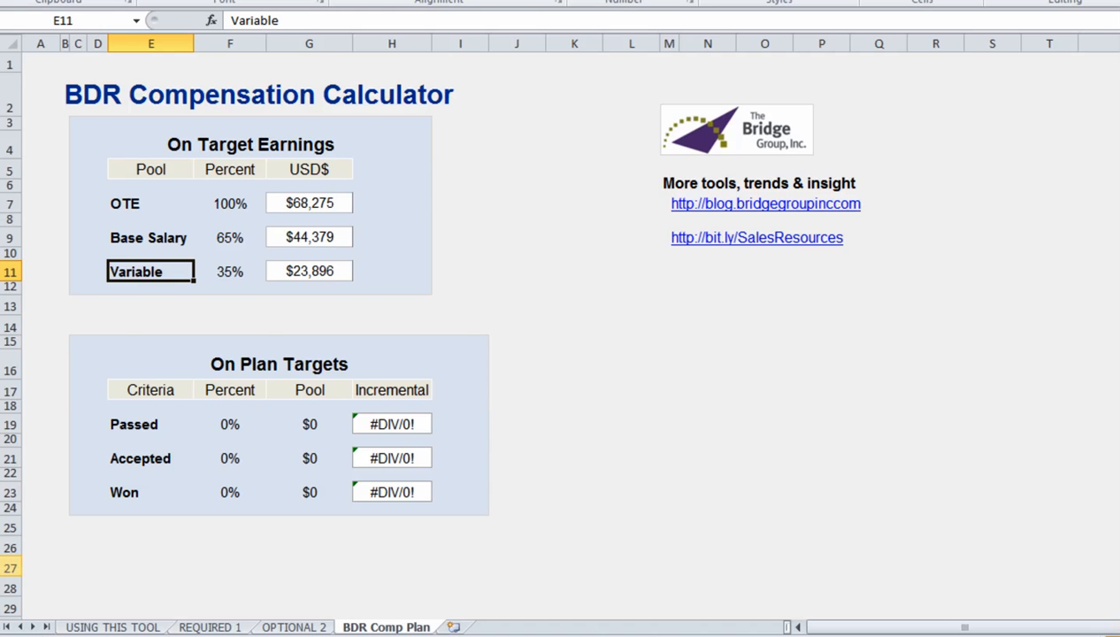
On the OPTIONAL 2 sheet, set the share of the variable pool paid out for Apts or Opps to 80%.
left_click(293, 626)
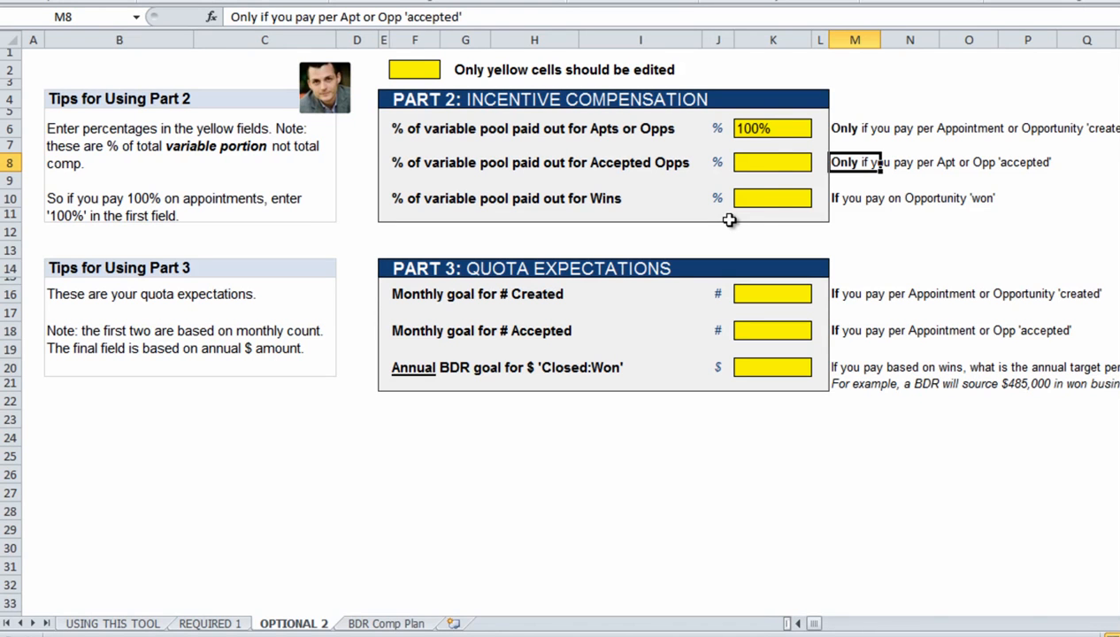
left_click(759, 134)
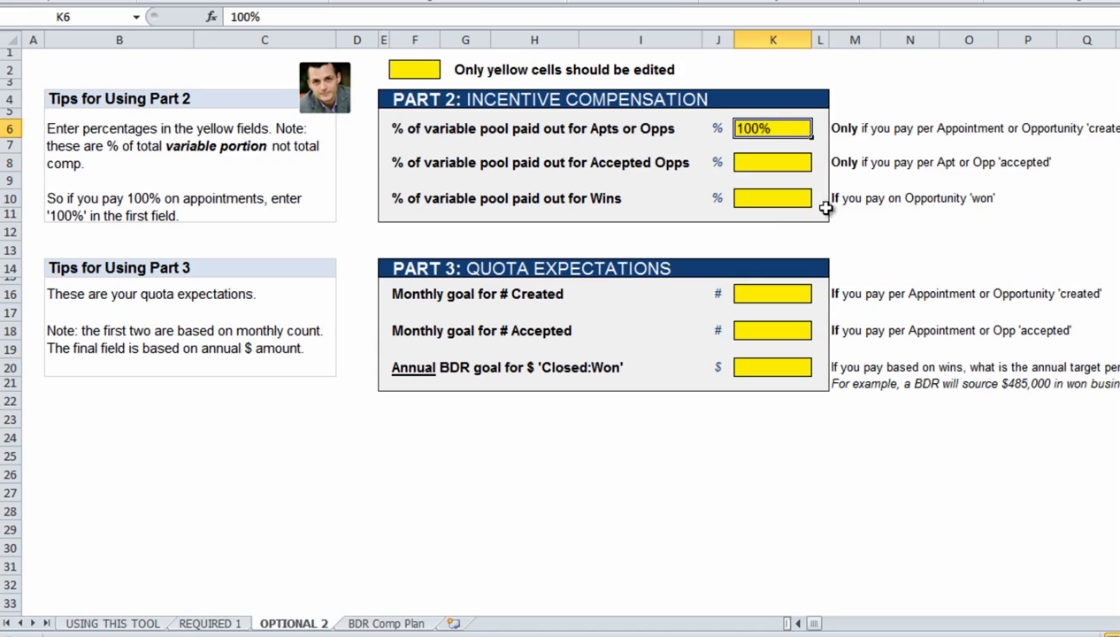
left_click(670, 165)
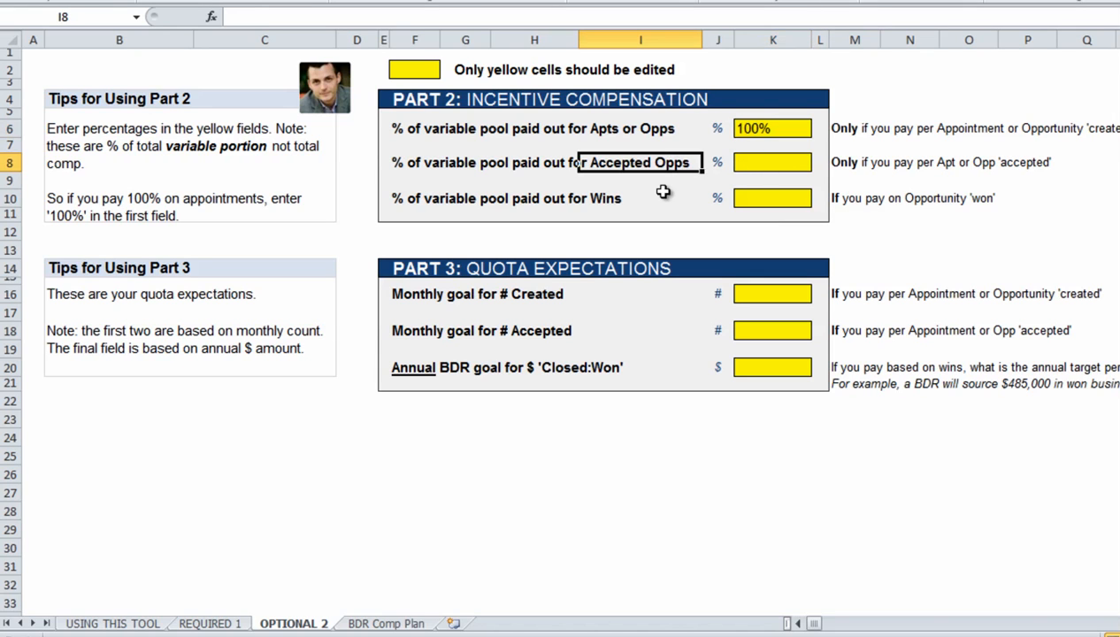
left_click(652, 197)
left_click(751, 130)
type("80")
key("Return")
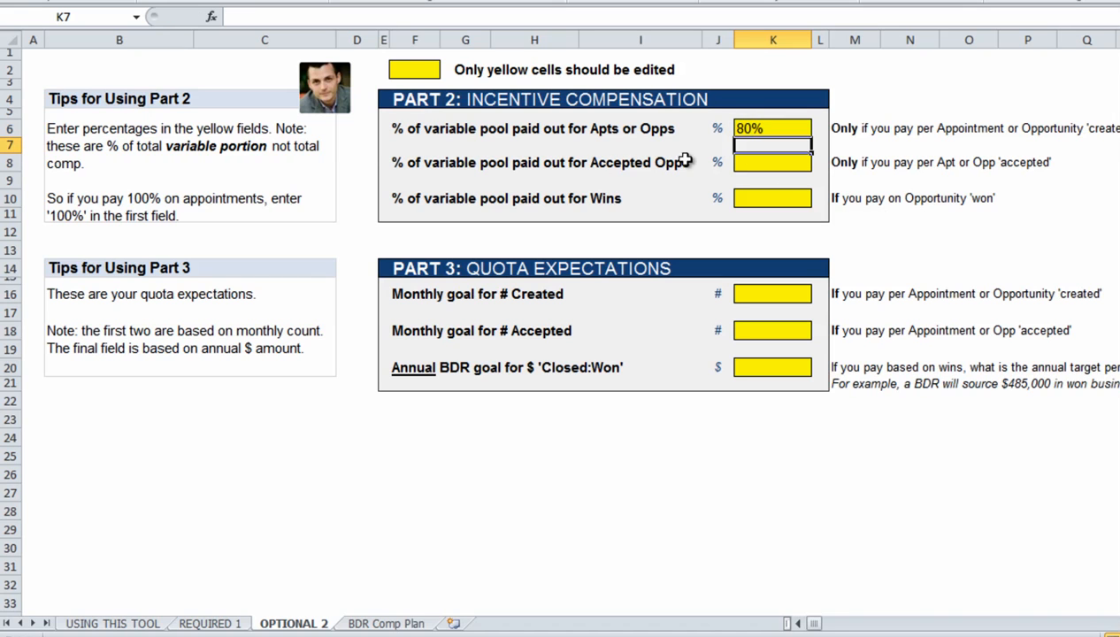
Set the variable pool percentages to 10% for Accepted Opps and 10% for Wins.
left_click(602, 129)
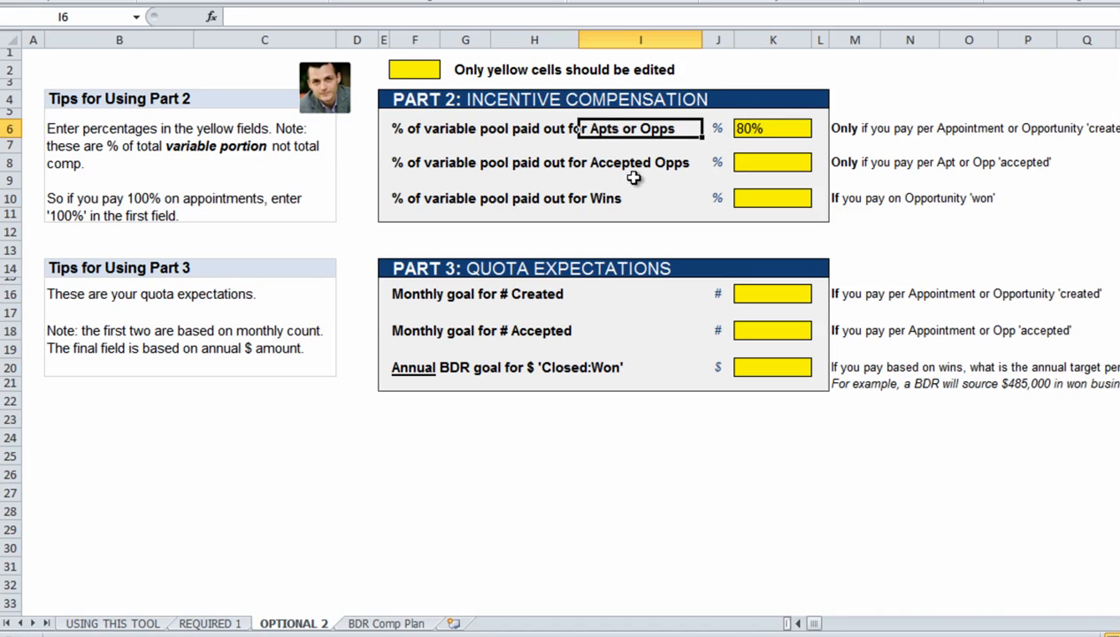
left_click(741, 167)
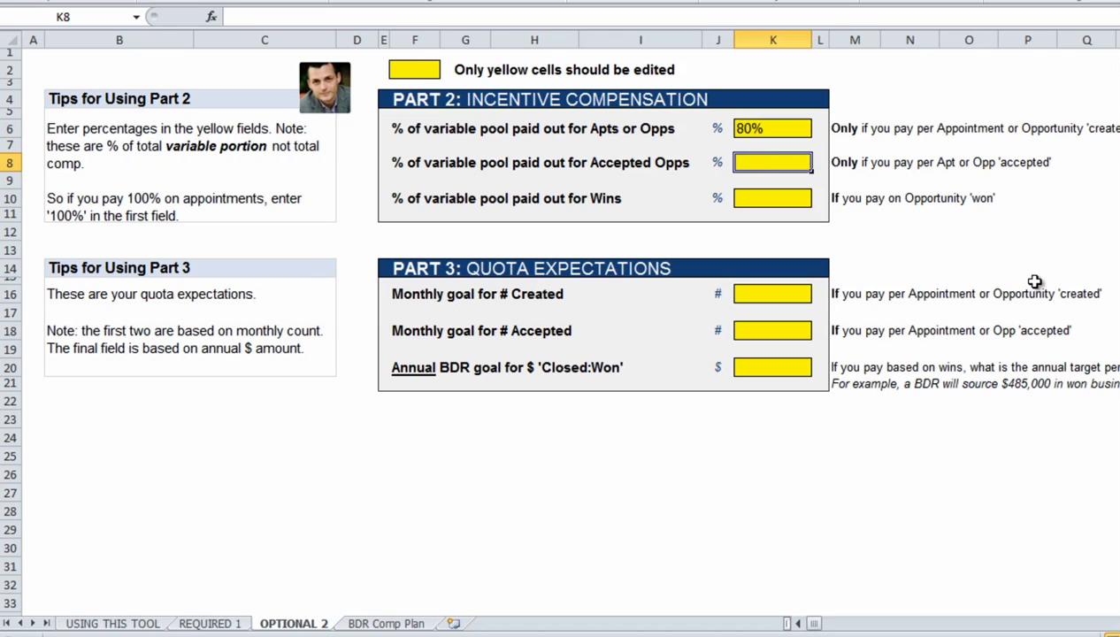
type("10")
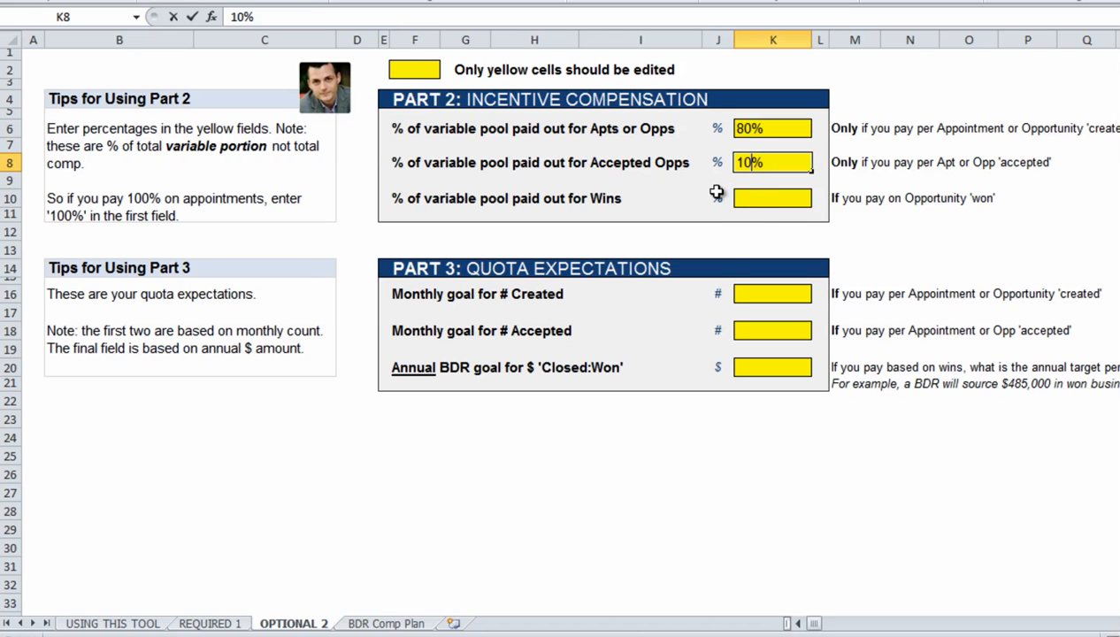
left_click(819, 182)
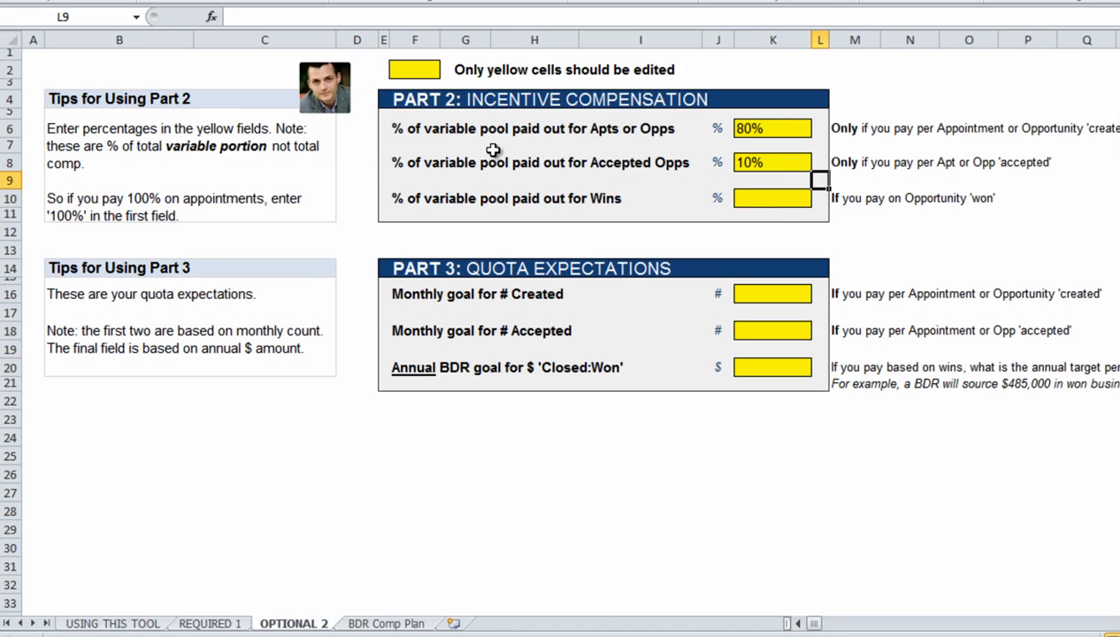
left_click(761, 198)
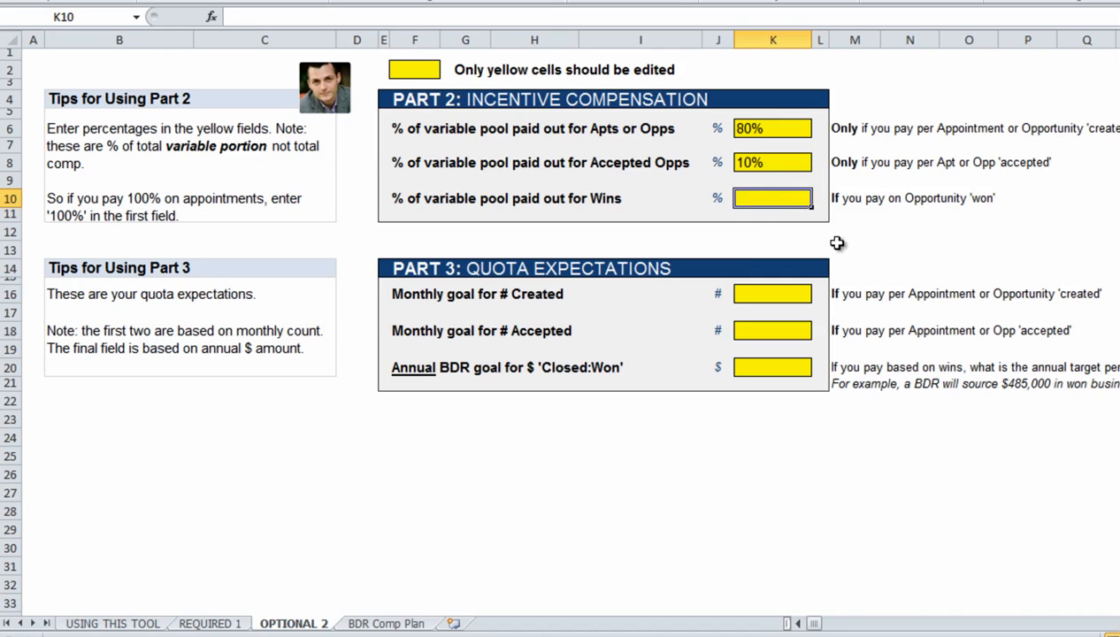
type("10")
left_click(668, 205)
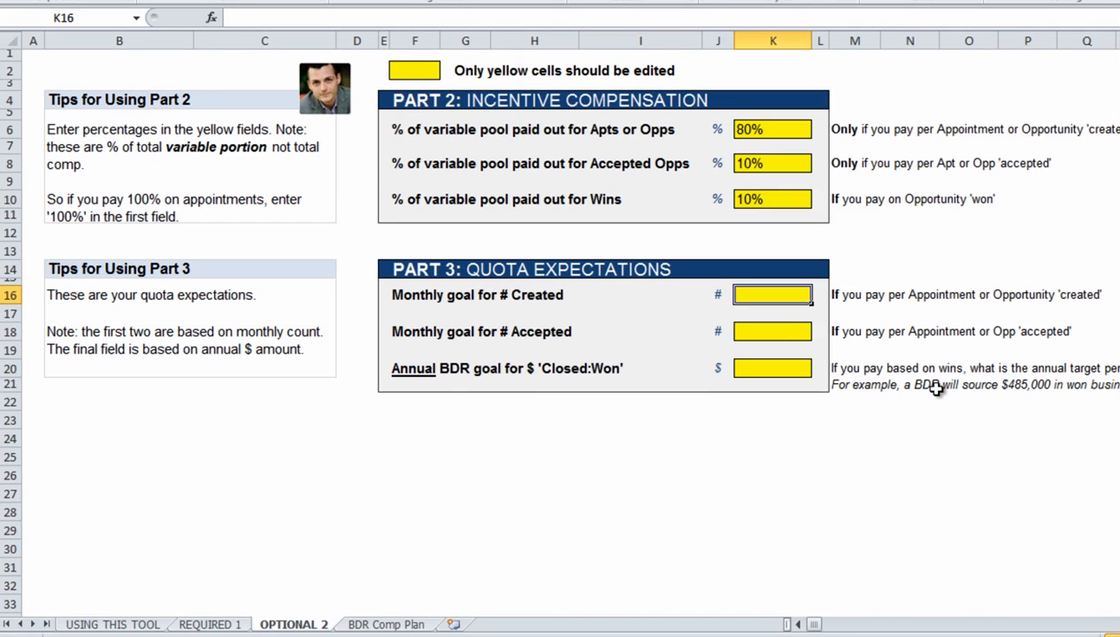
Enter the monthly quota goals in Part 3 as 15 for # Created and 5 for # Accepted.
type("15")
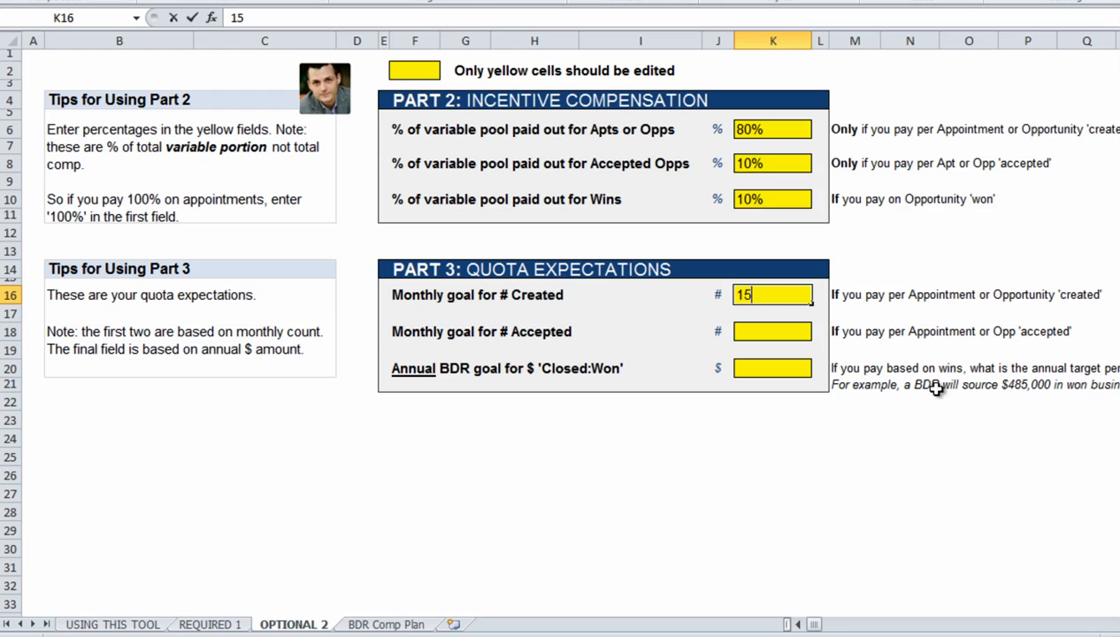
left_click(691, 316)
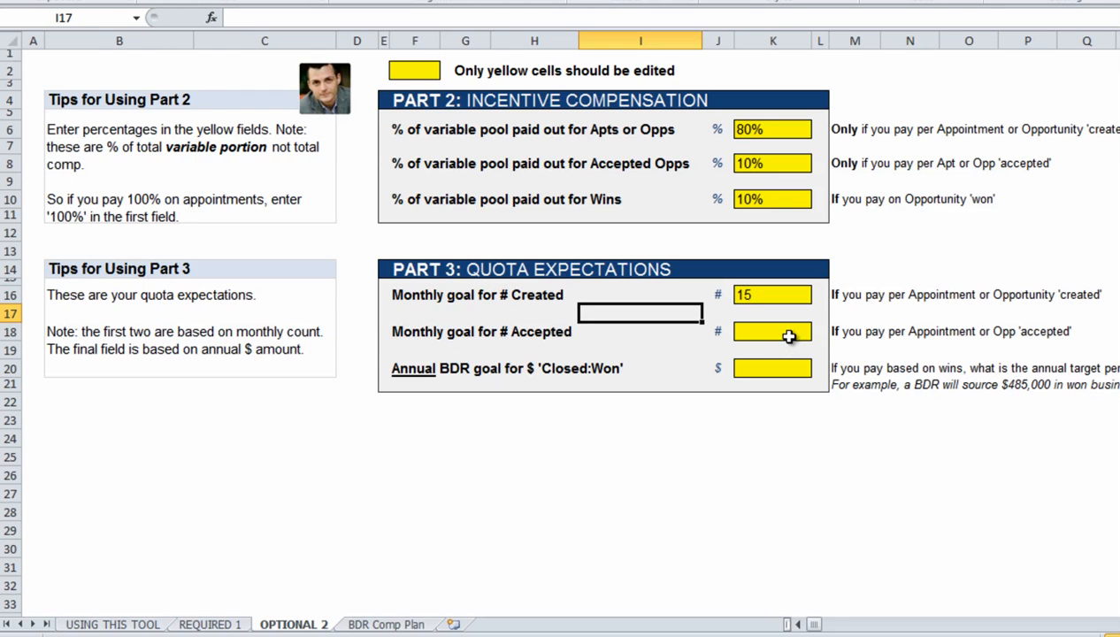
left_click(784, 333)
type("5")
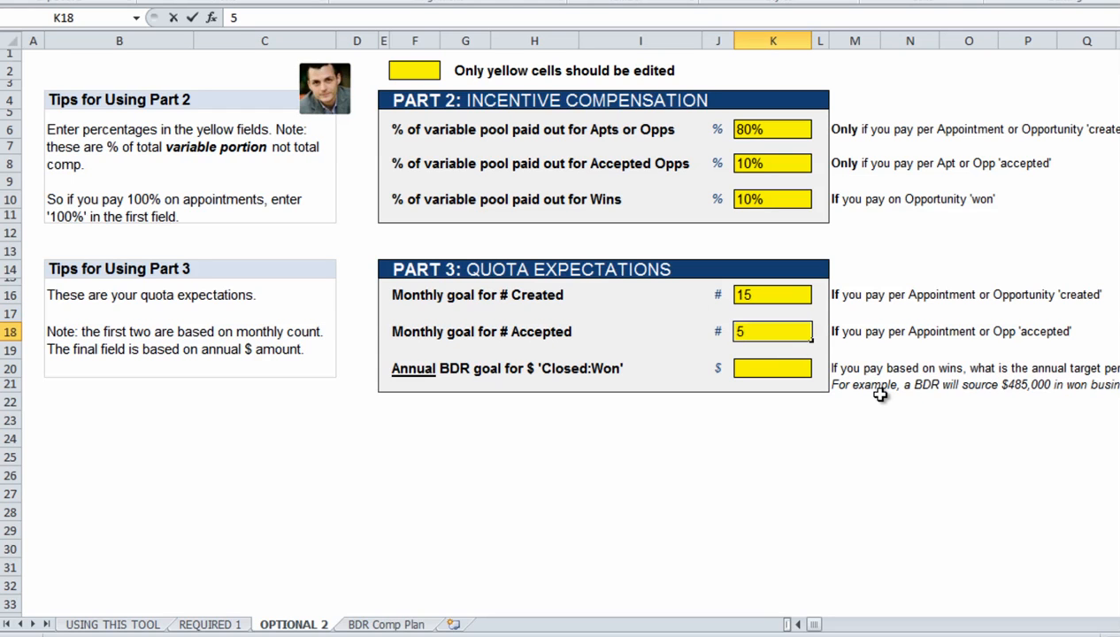
key("Return")
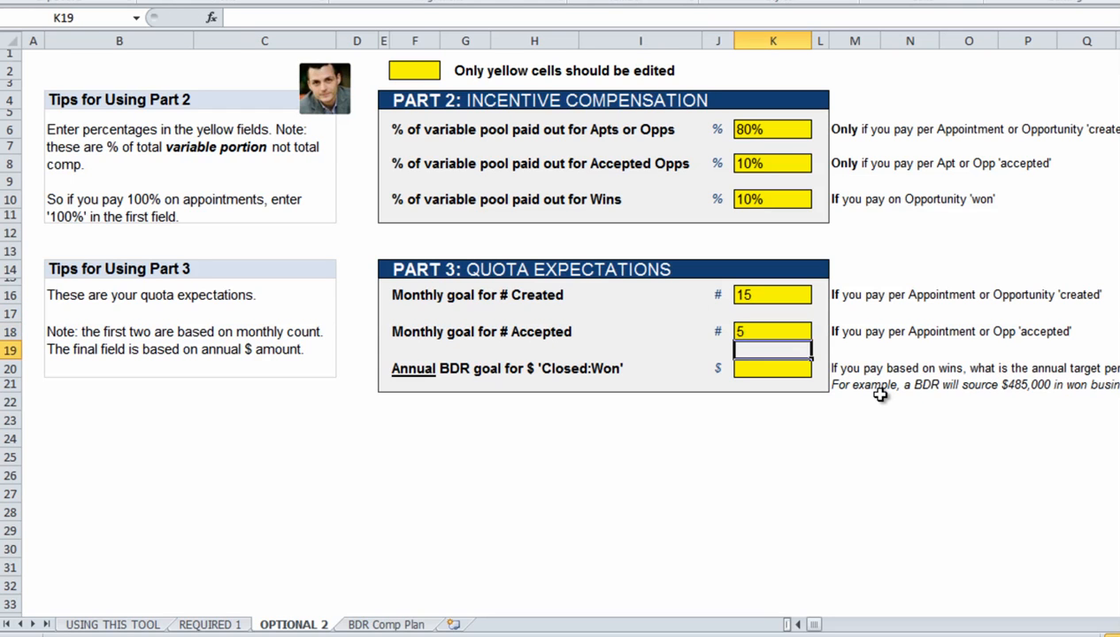
key("Up")
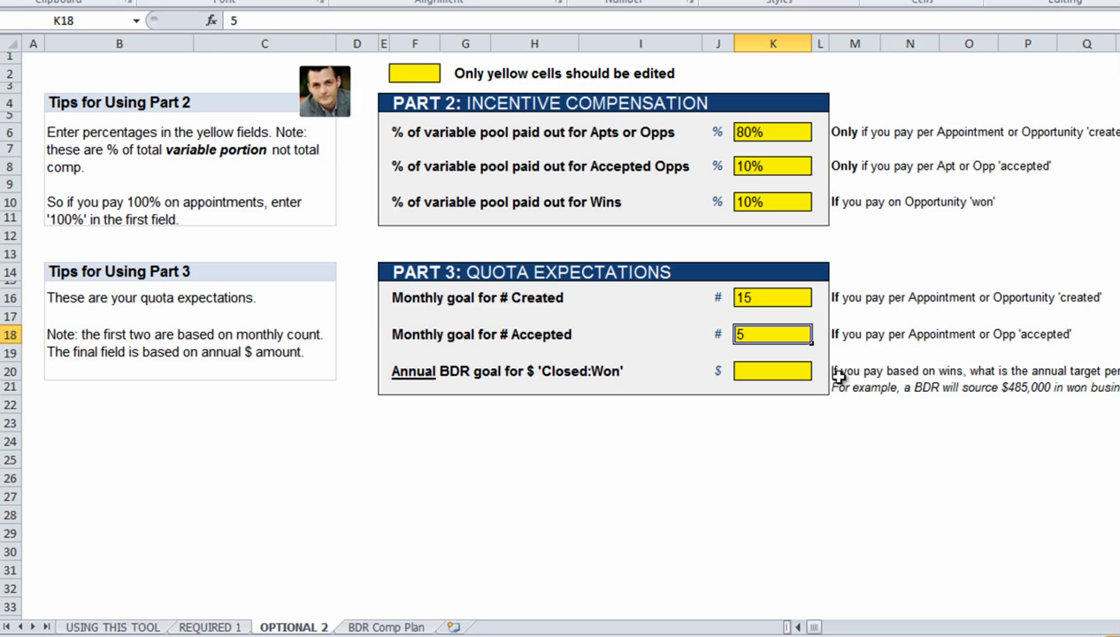
Set the annual BDR goal for $ 'Closed:Won' to 450000.
left_click(796, 370)
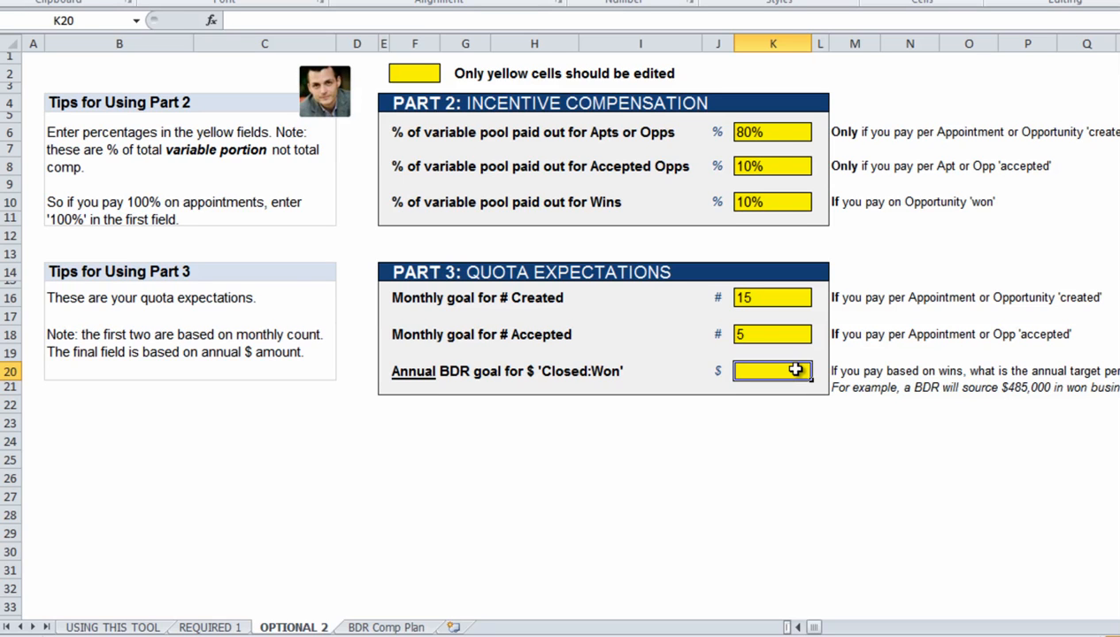
left_click(773, 338)
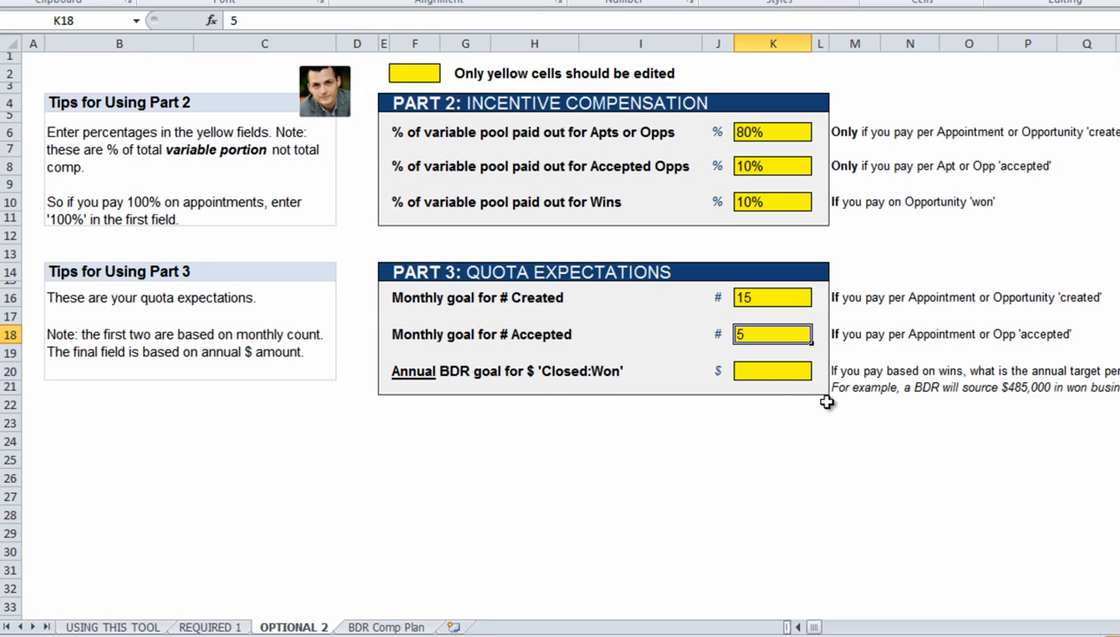
left_click(766, 371)
left_click(770, 336)
left_click(768, 372)
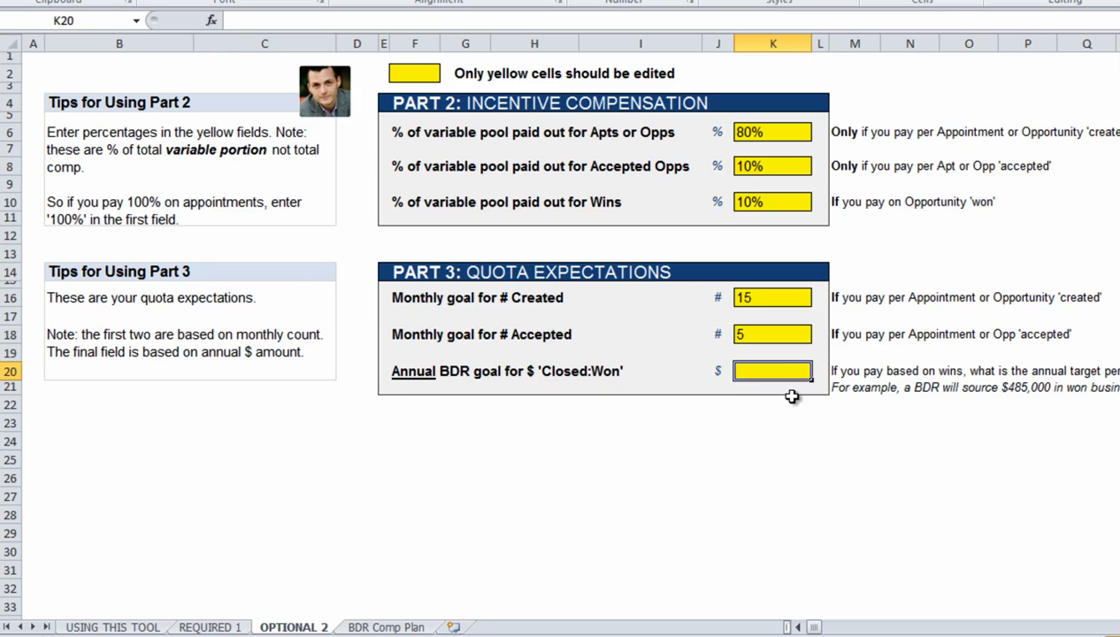
type("450000")
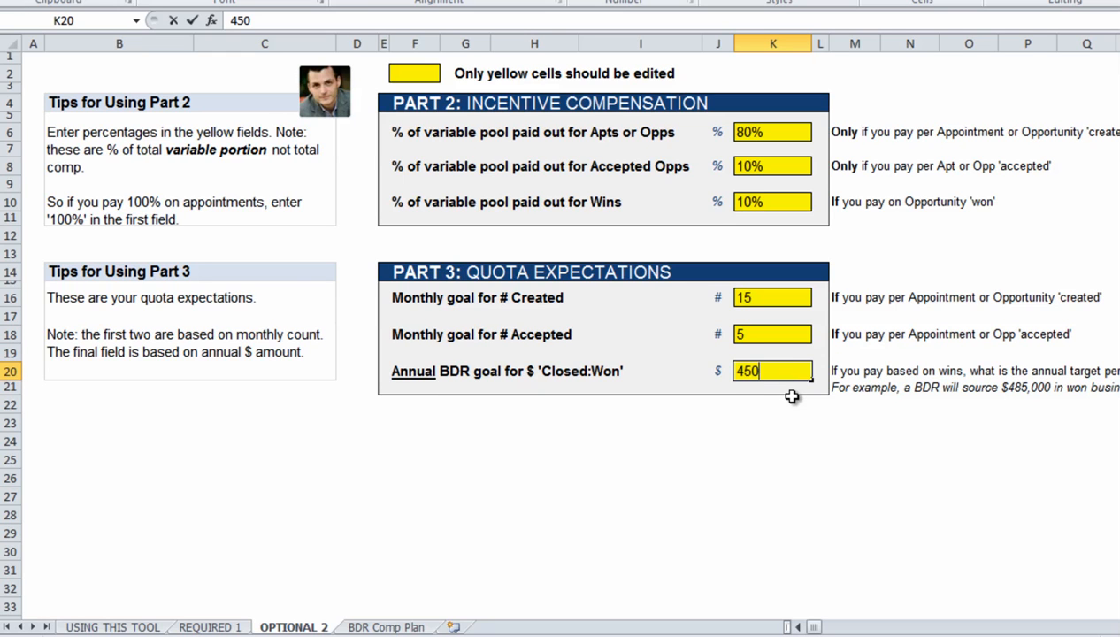
key("Return")
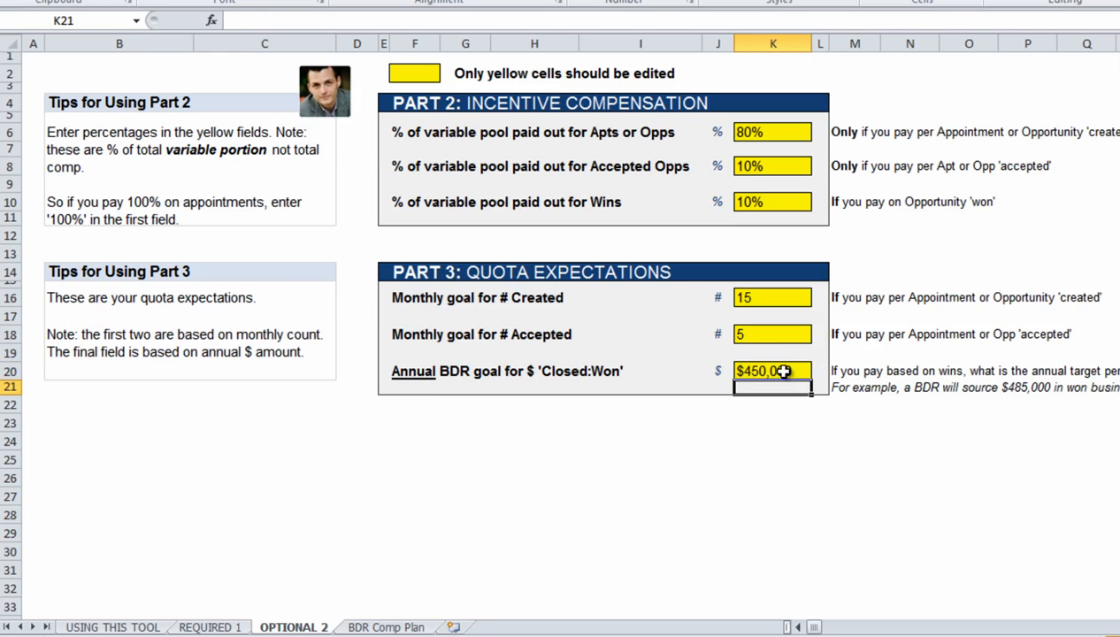
left_click(783, 377)
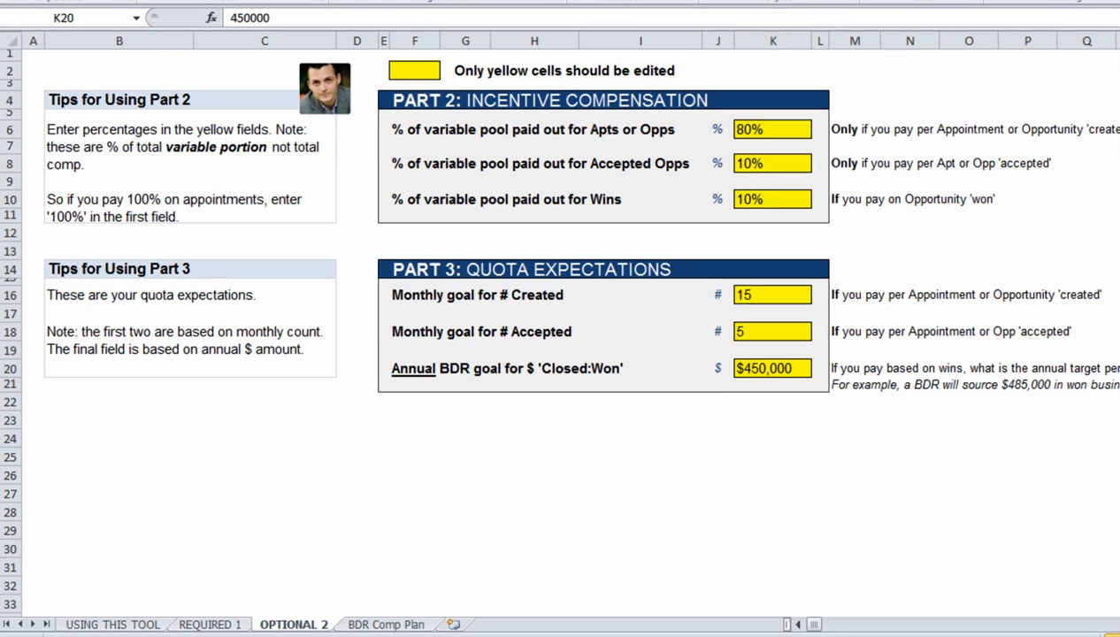
On the BDR Comp Plan sheet, review the On Plan Targets percentages, the Created pool and the Variable amount in On Target Earnings.
left_click(403, 625)
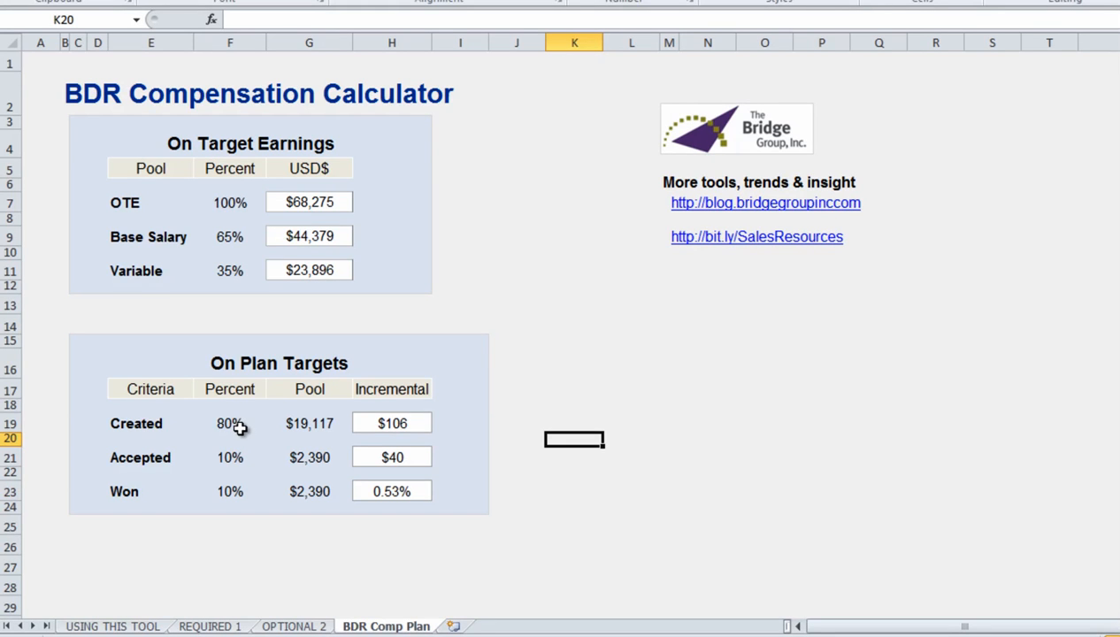
left_click(240, 428)
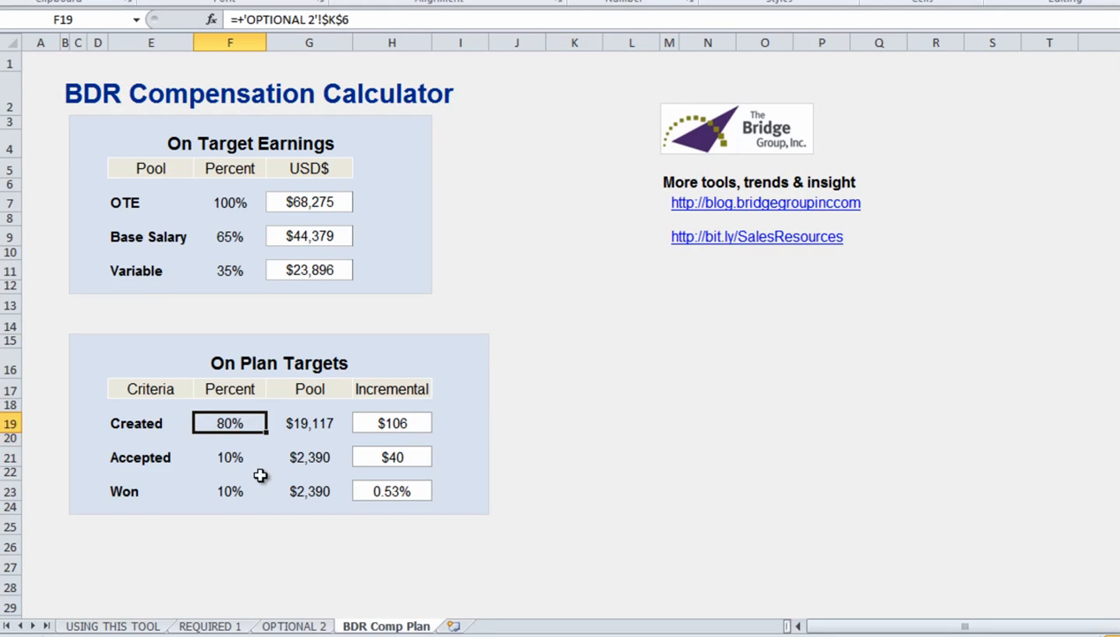
left_click(244, 457)
left_click(248, 490)
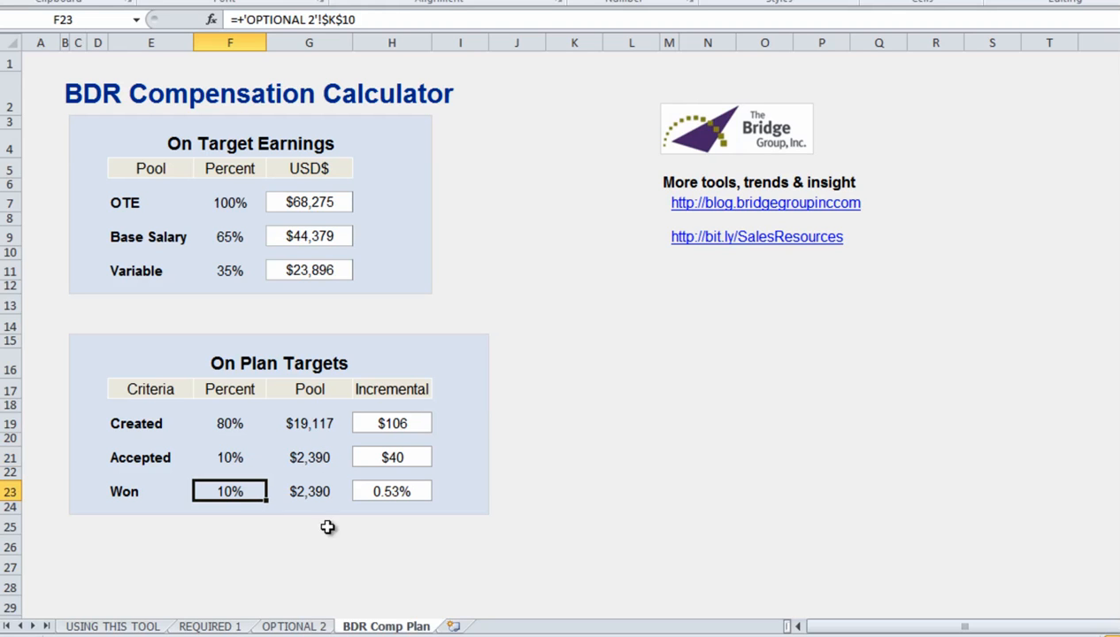
left_click(320, 432)
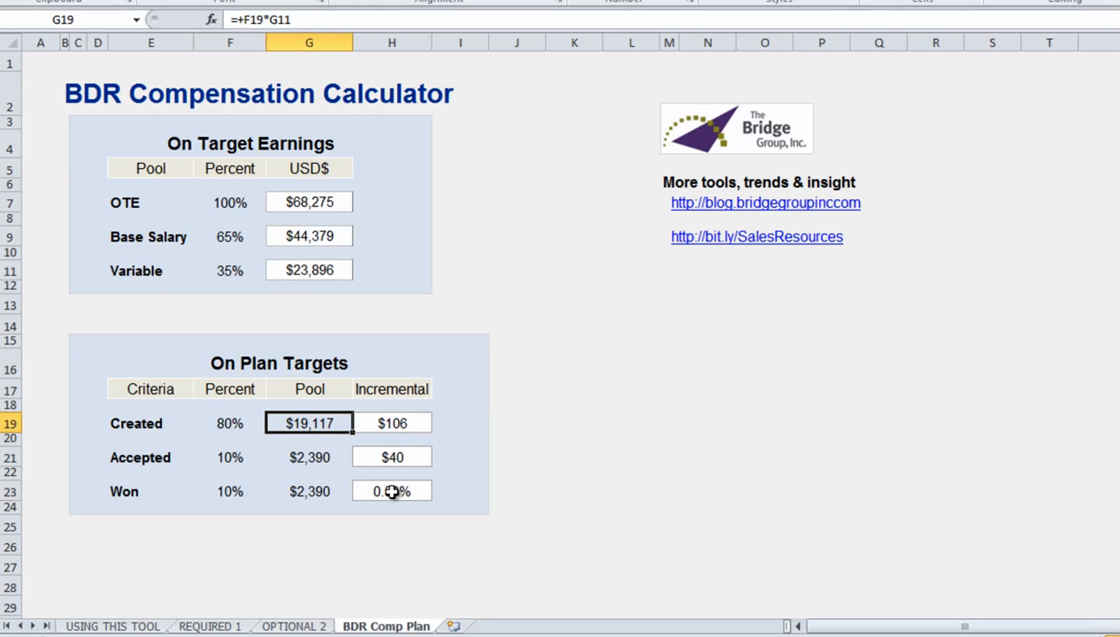
left_click(326, 272)
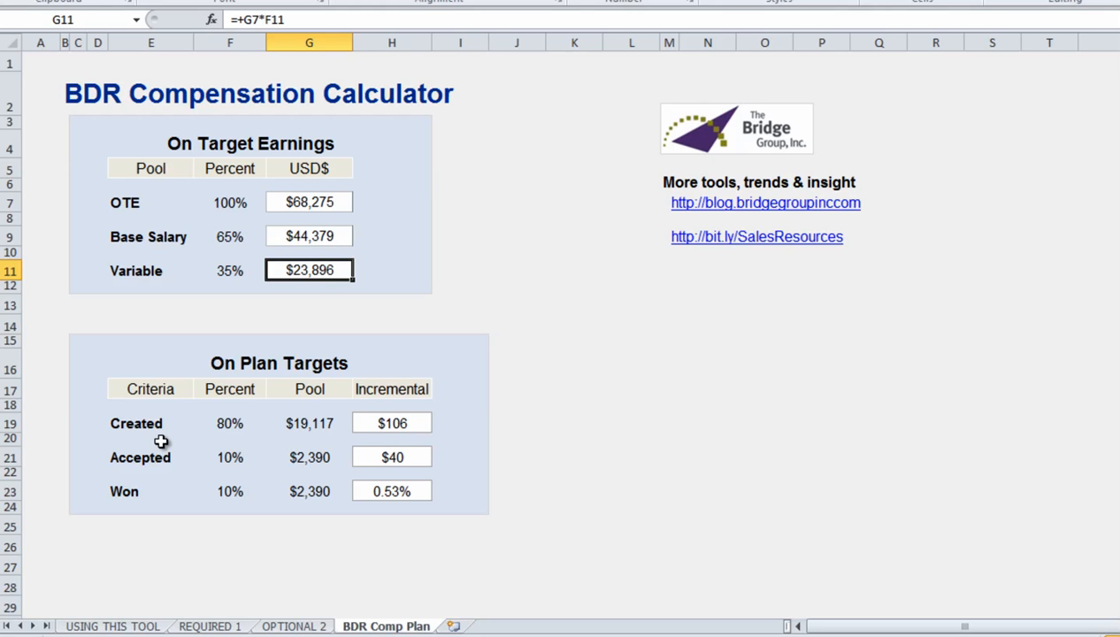
Examine the Incremental payouts for Created, Accepted and Won in the On Plan Targets table.
left_click(452, 422)
left_click(407, 425)
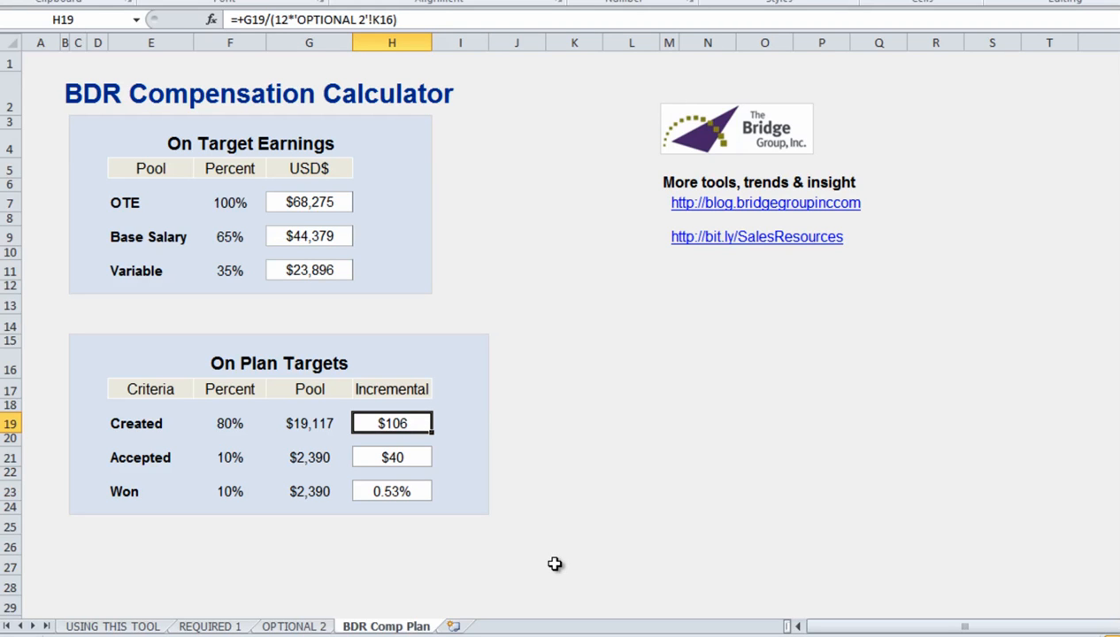
left_click(393, 453)
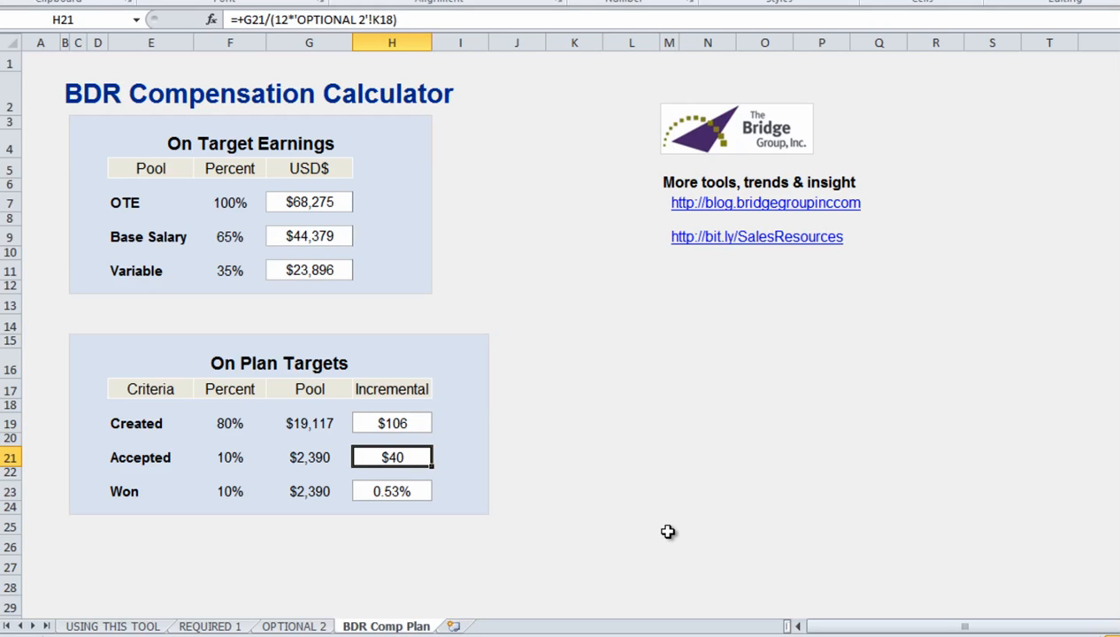
left_click(410, 496)
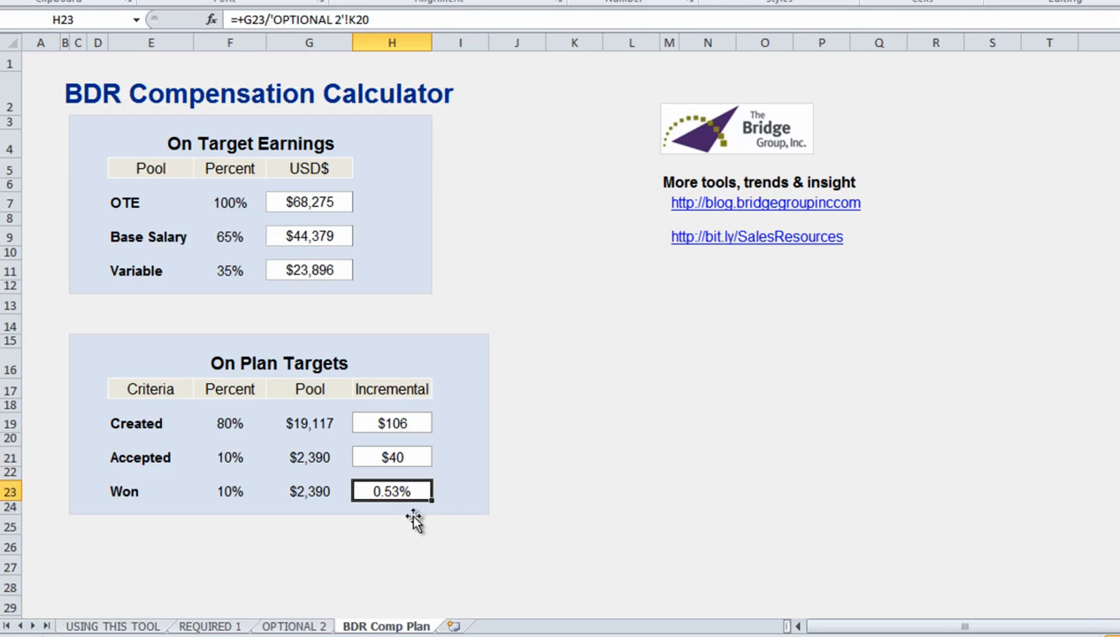